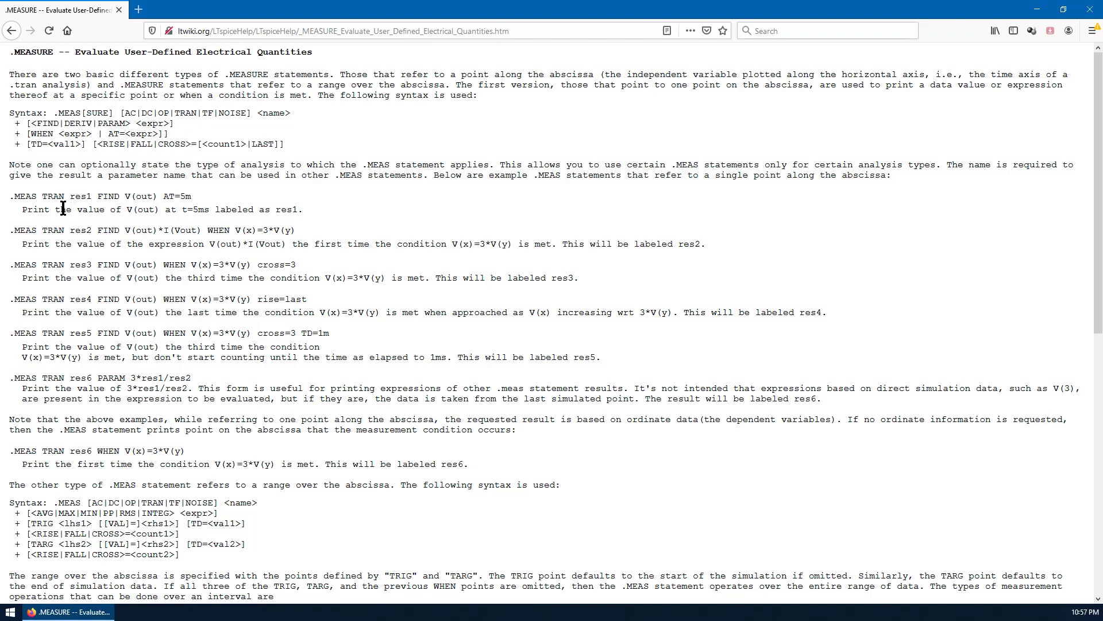
scroll(11, 201, "down", 4)
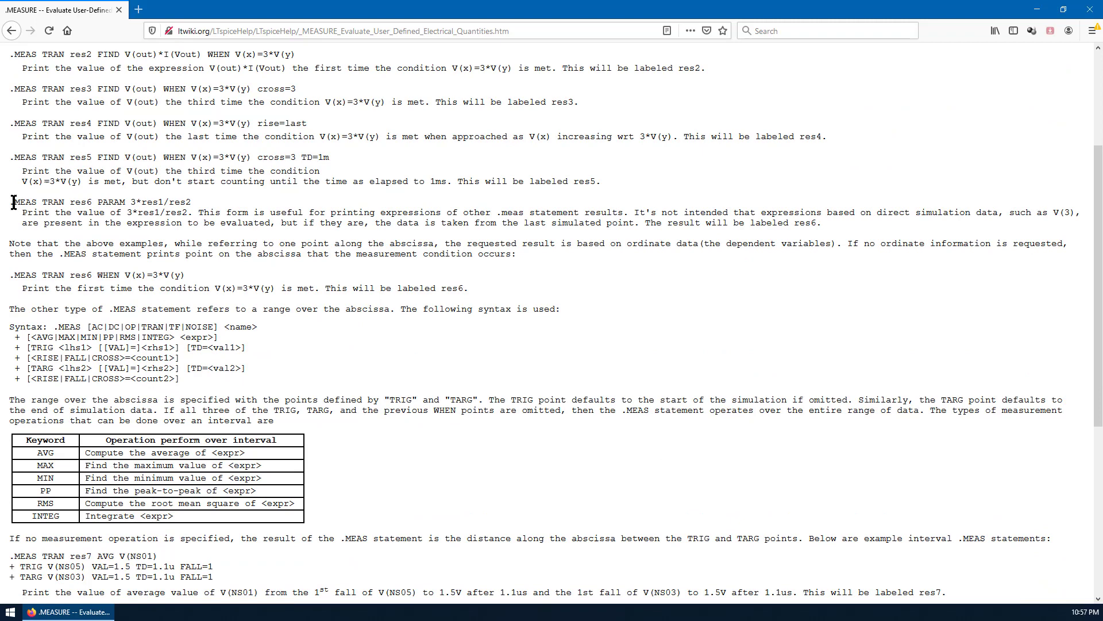
scroll(13, 203, "down", 4)
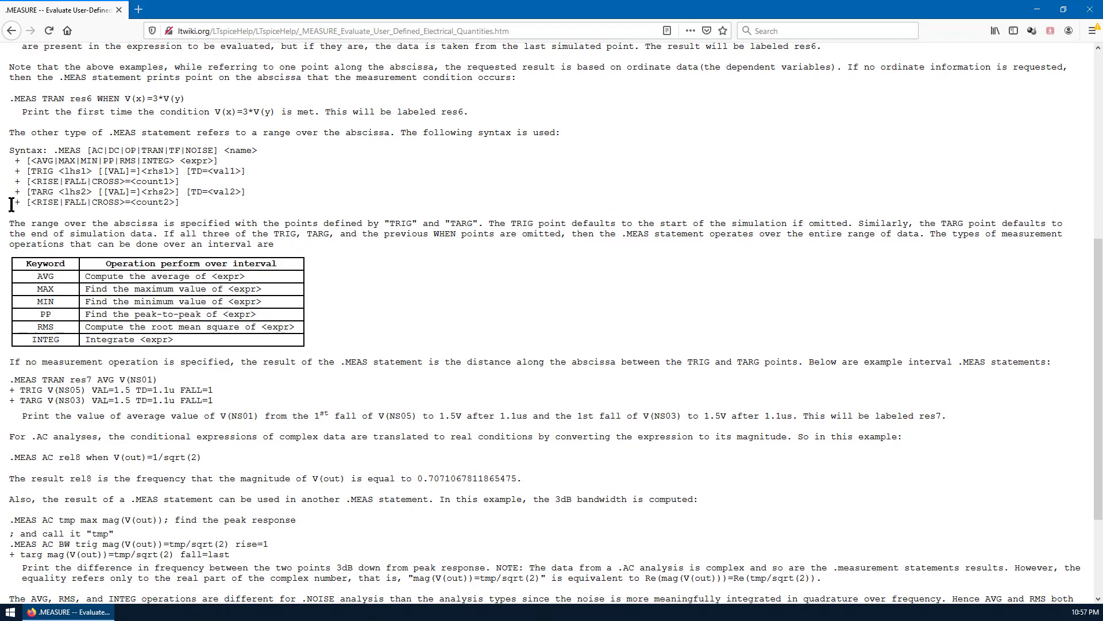
scroll(12, 203, "down", 3)
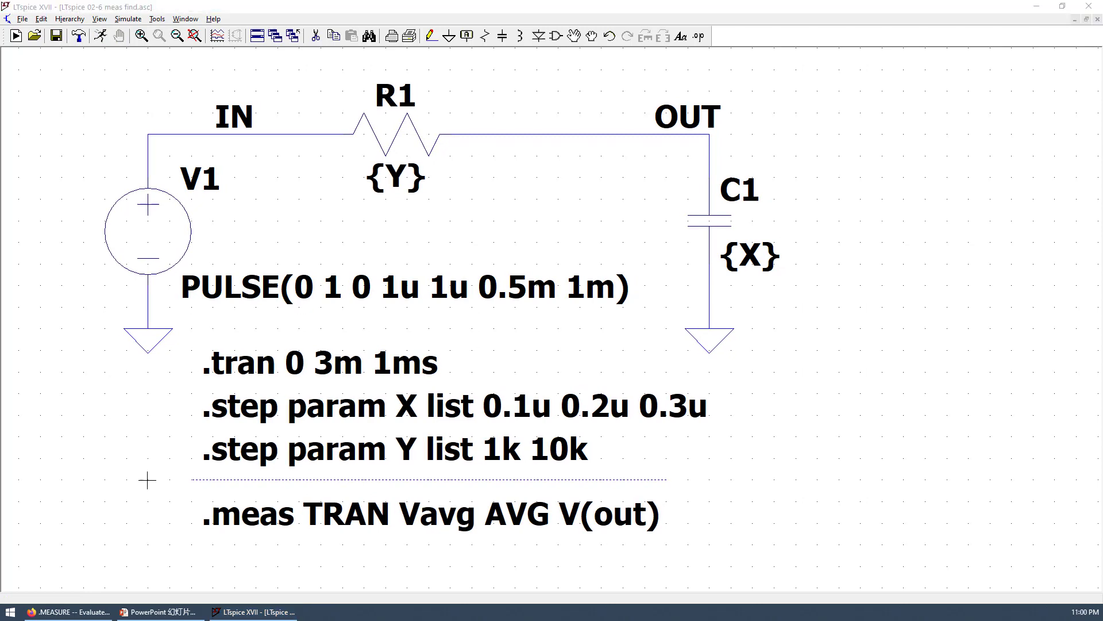
Place a new, still-empty .meas SPICE directive just below the Vavg measurement.
left_click(699, 35)
type(".meas")
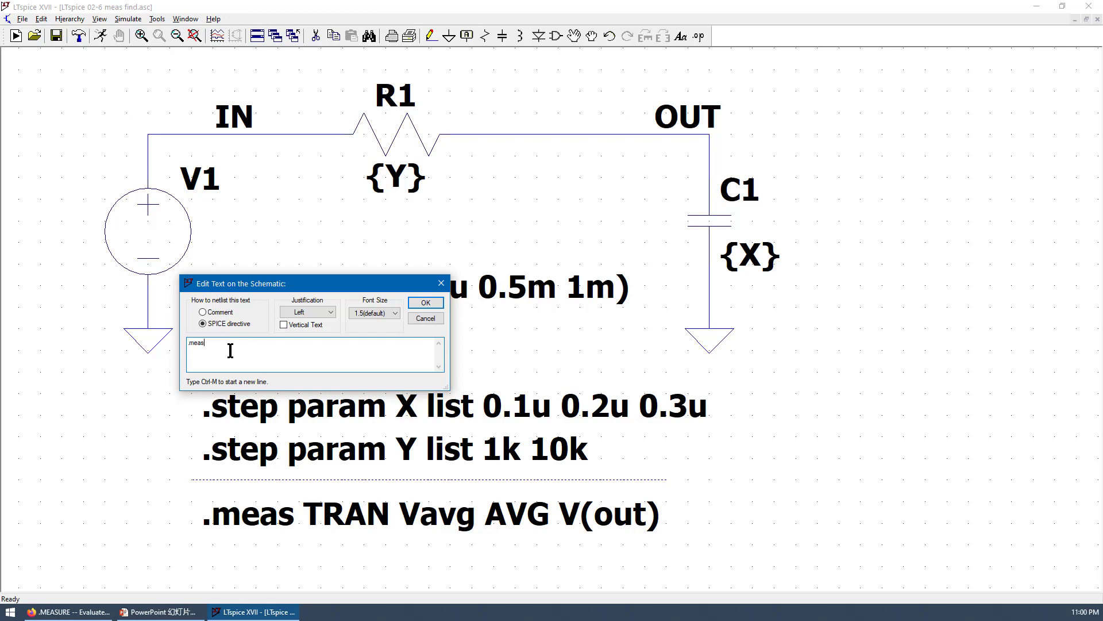
left_click(425, 303)
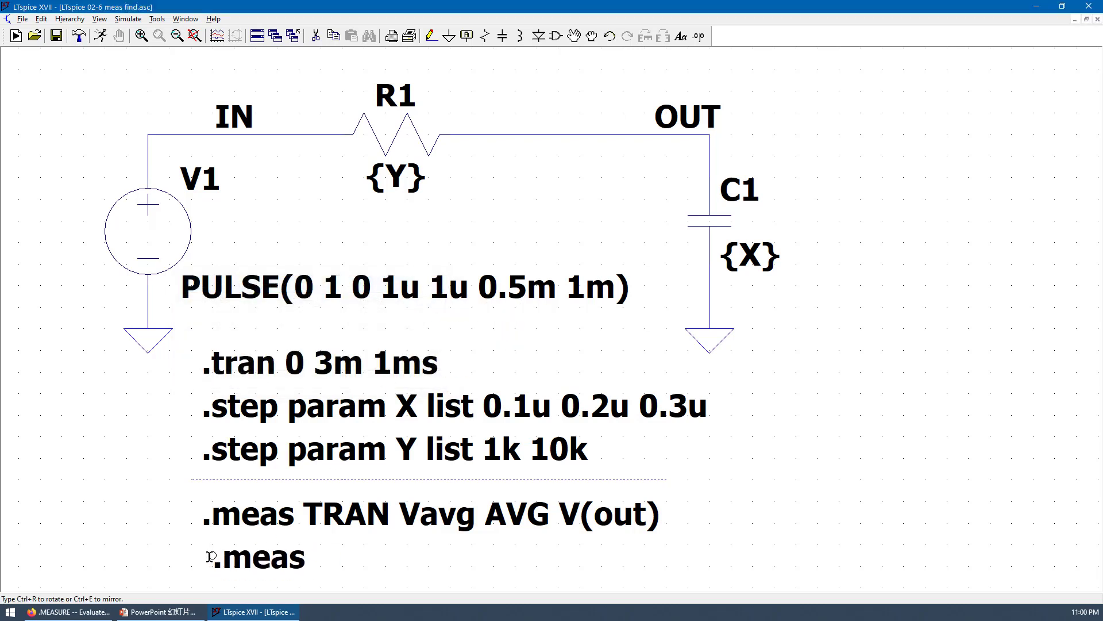
left_click(205, 557)
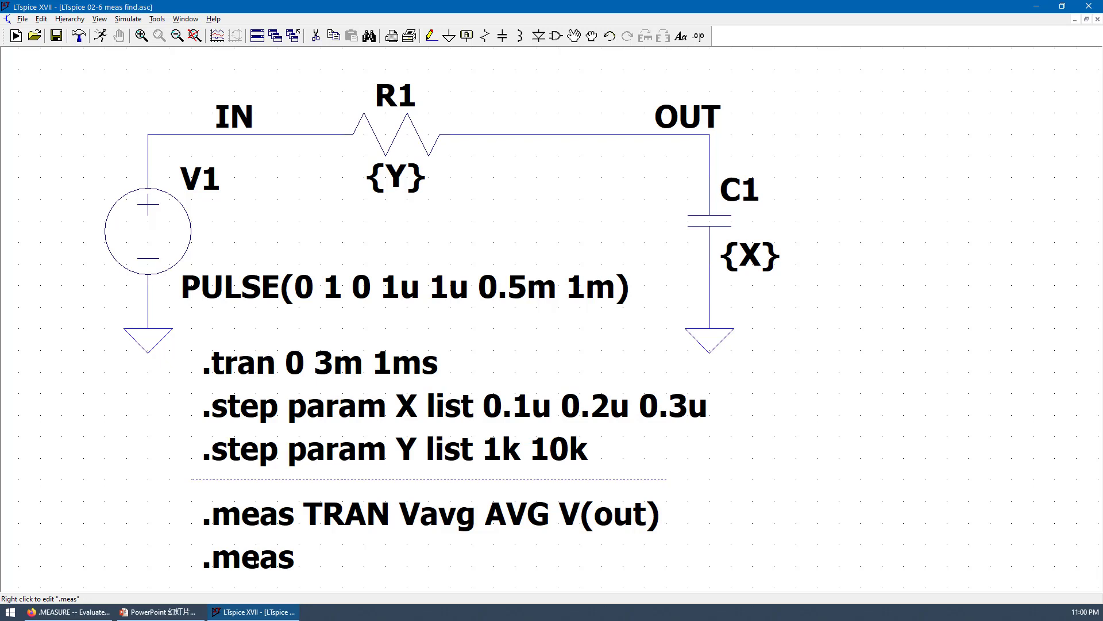
In the .meas Statement Editor, keep analysis type 'any', name it above0.5, and choose FIND.
right_click(251, 557)
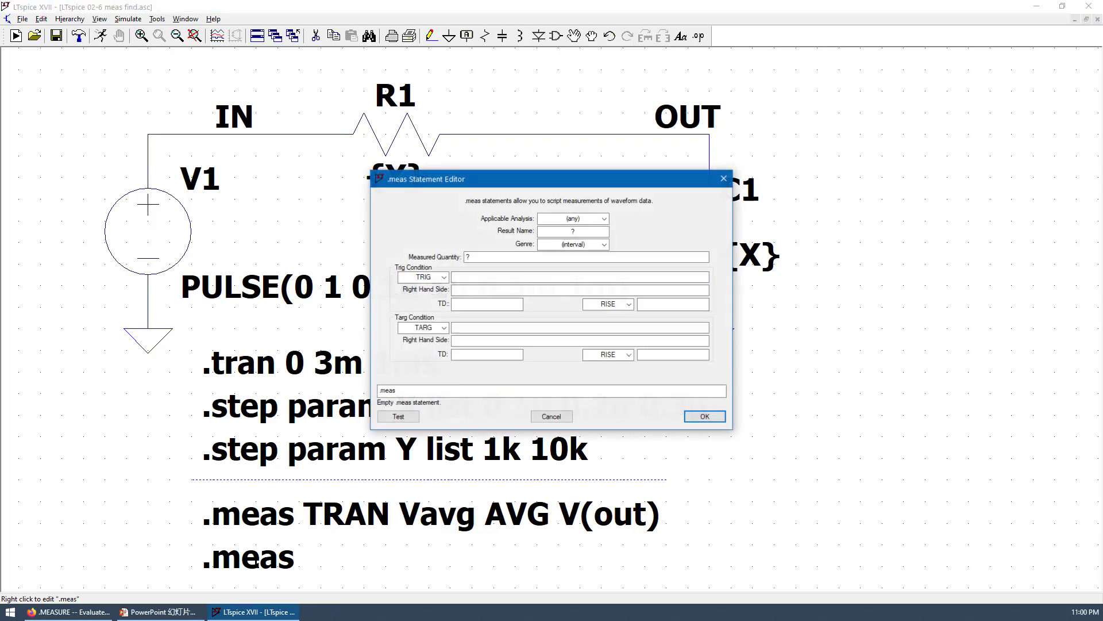
mouse_move(520, 190)
left_mouse_down()
mouse_move(459, 187)
mouse_move(456, 212)
left_mouse_up()
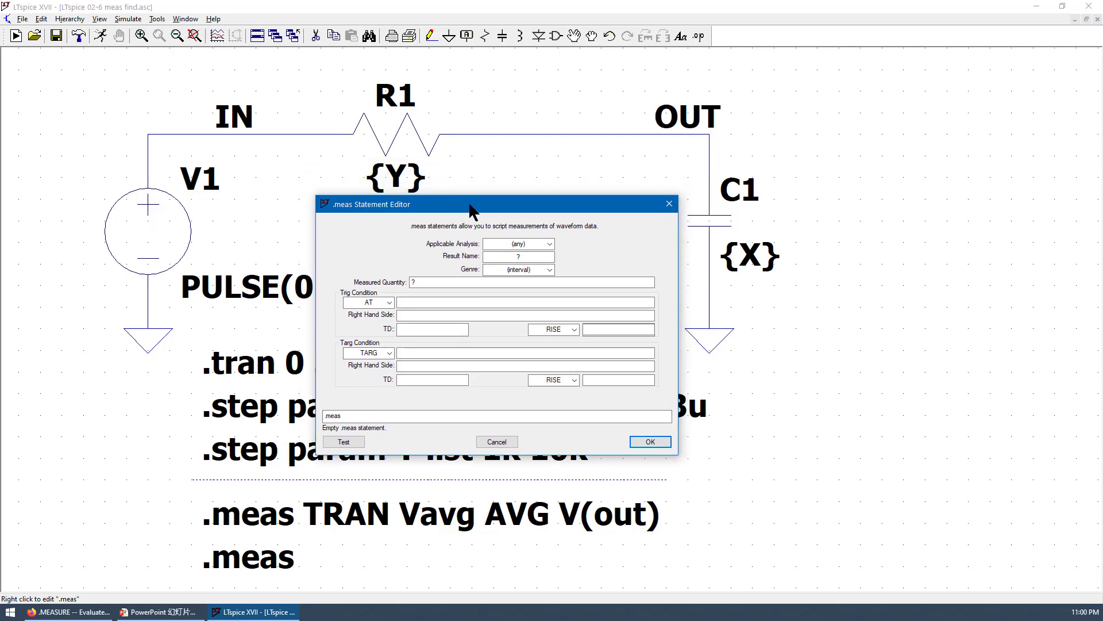
left_click(545, 244)
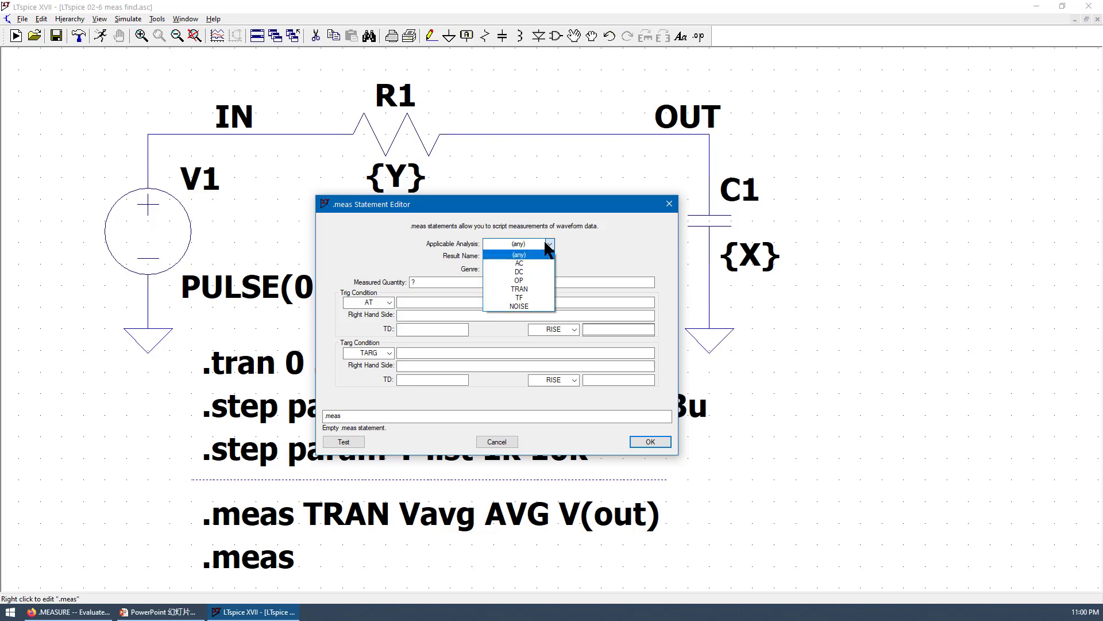
left_click(505, 248)
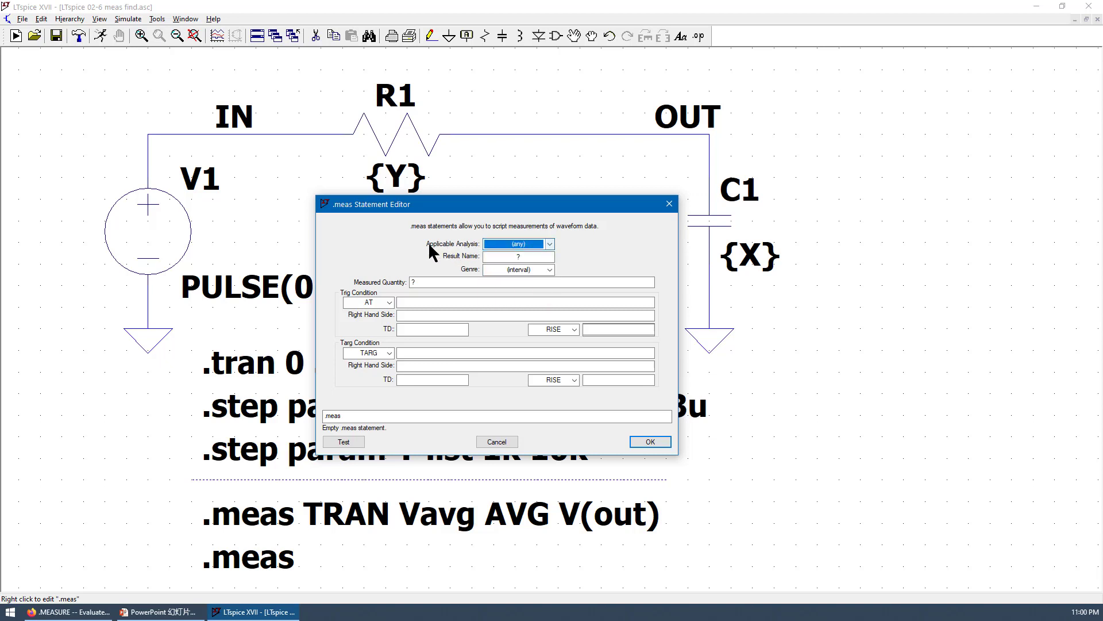
double_click(524, 255)
type("A")
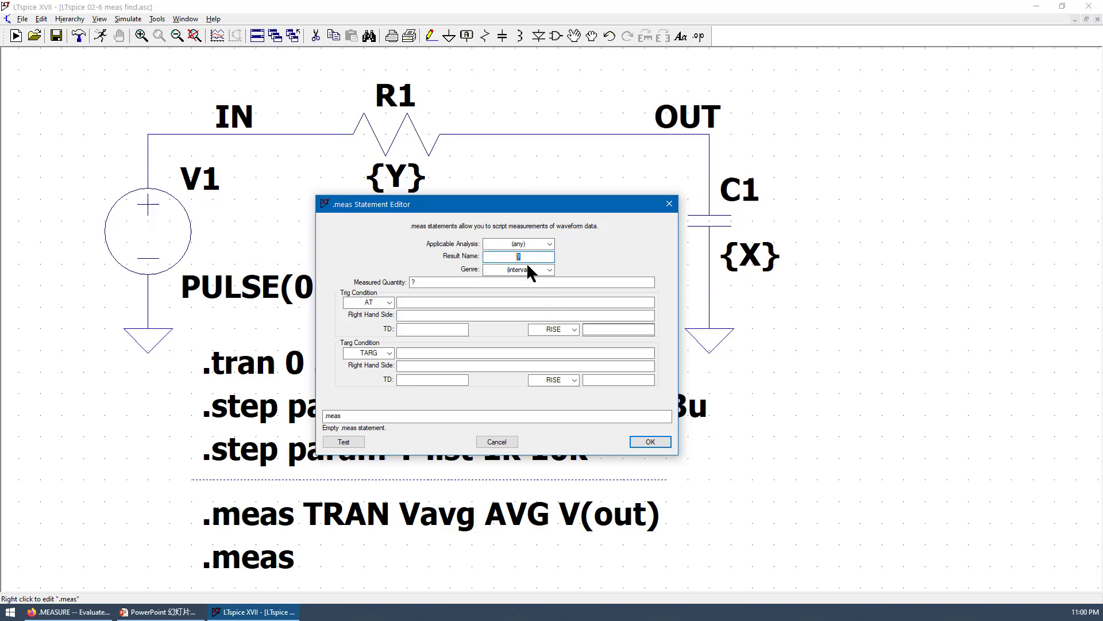
type("bove")
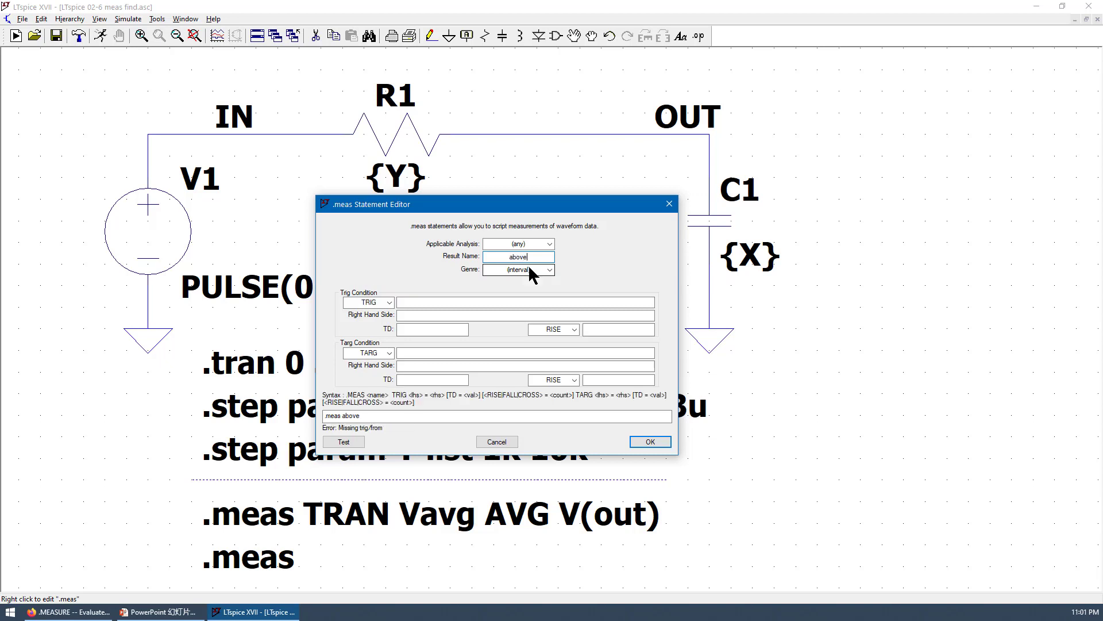
type("0.5")
left_click(521, 269)
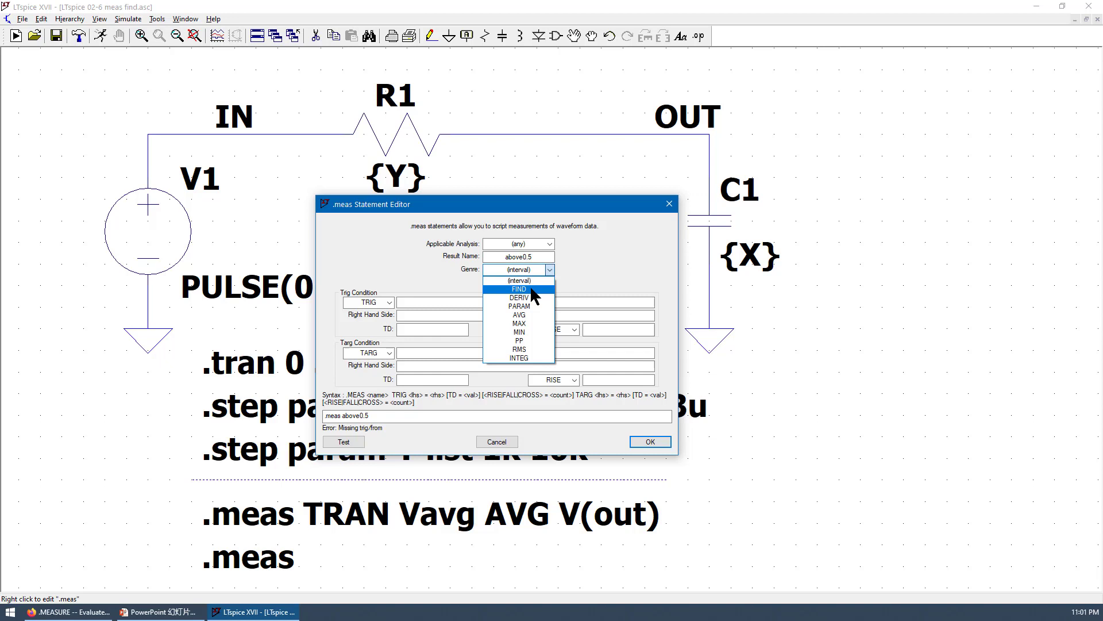
left_click(520, 289)
key("Tab")
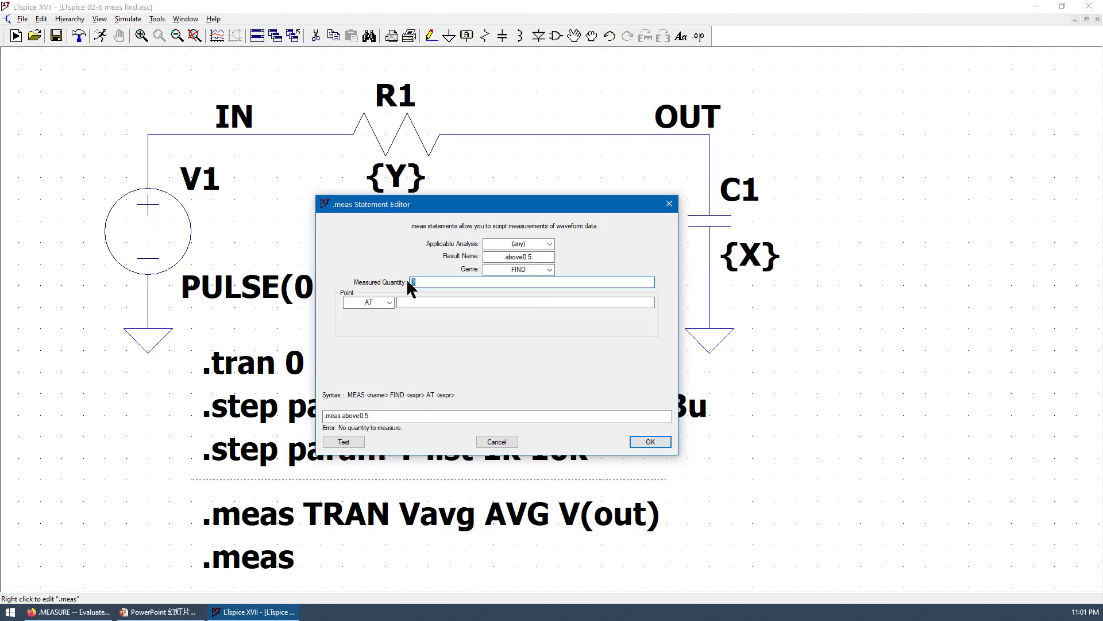
Measure V(out) WHEN V(out)=0.5 with a time delay of TD=0.
left_click(414, 282)
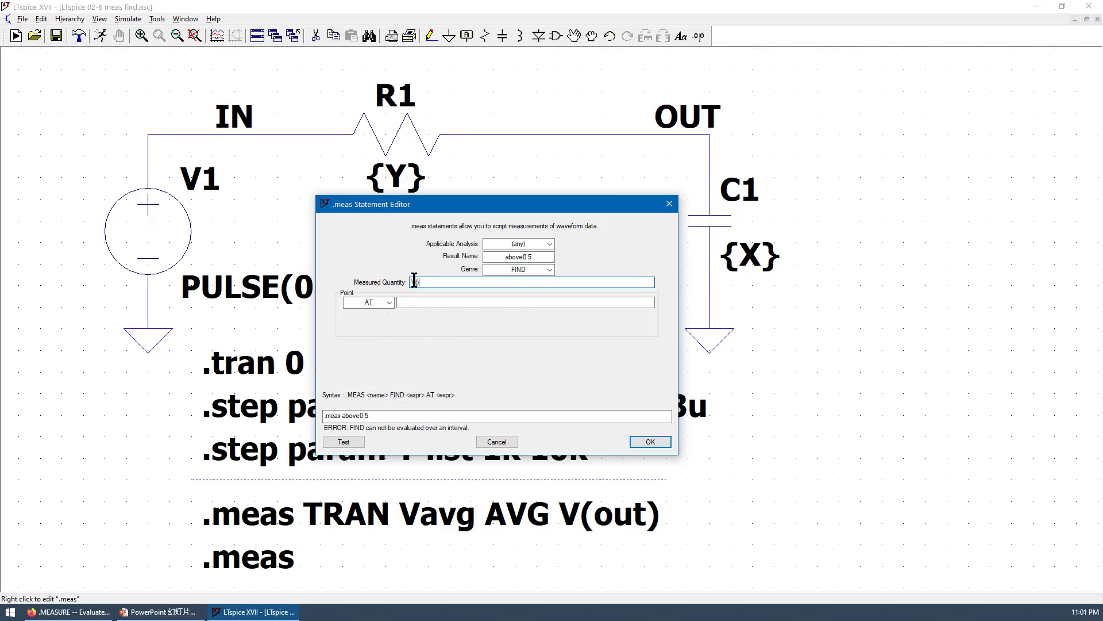
type("out")
left_click(369, 302)
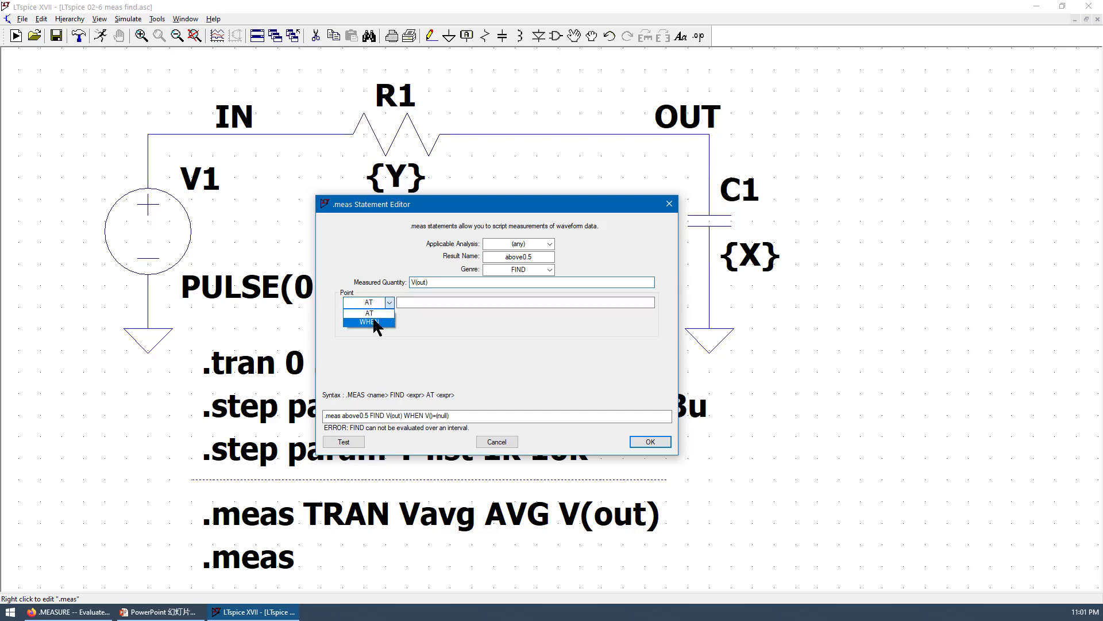
left_click(366, 329)
left_click(419, 301)
type("V(")
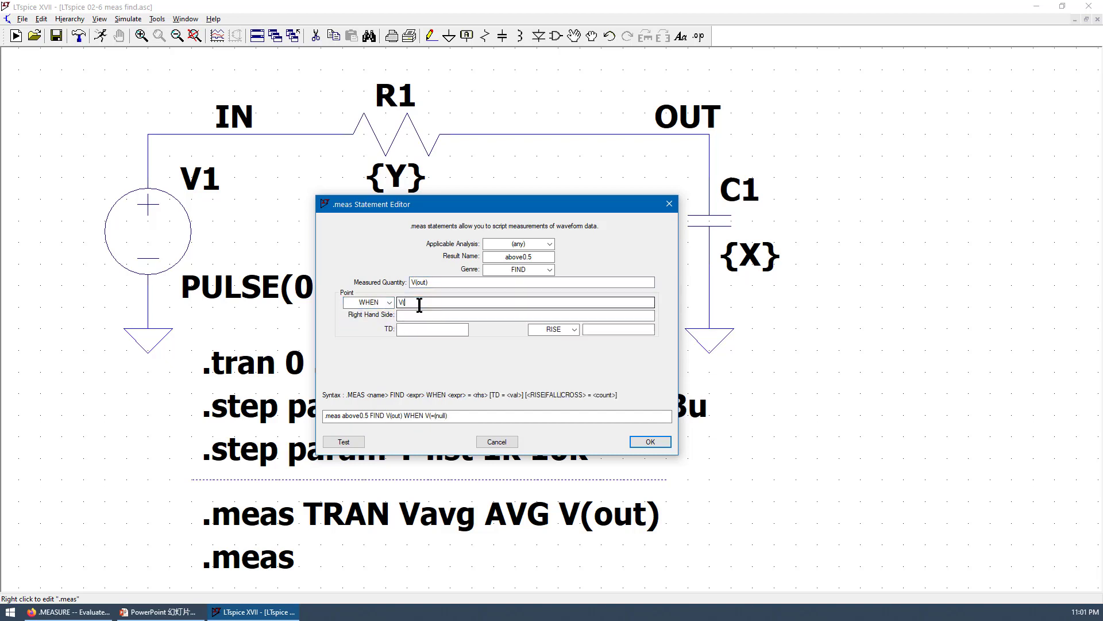
type(")out")
left_click(435, 315)
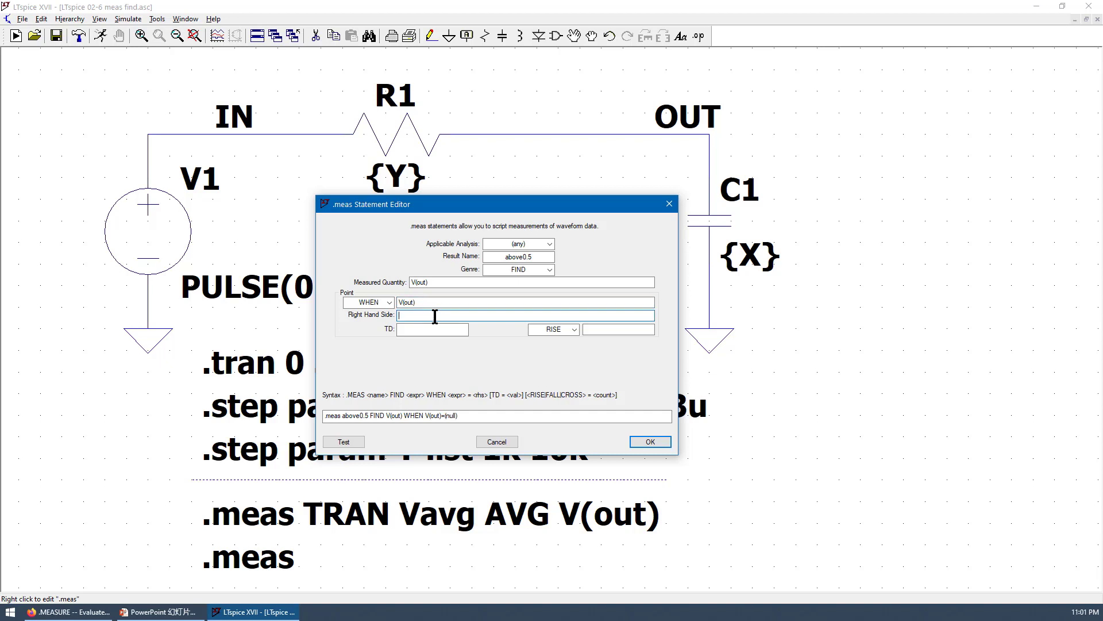
type("0.")
type("5")
left_click(433, 328)
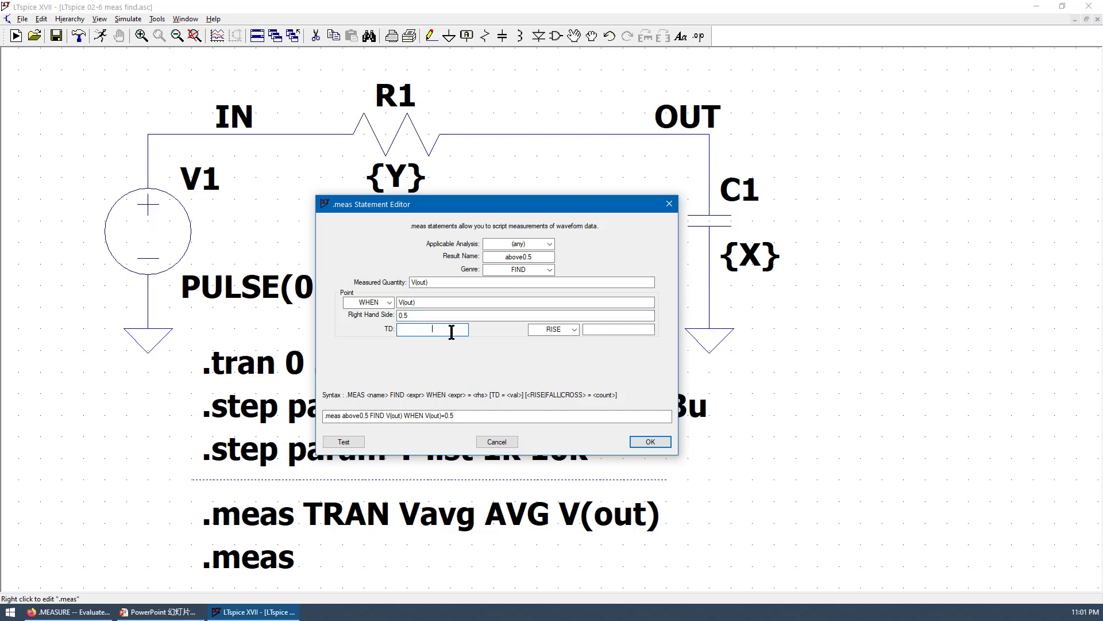
type("0")
Set RISE=1 and place the finished above0.5 statement on the schematic.
left_click(621, 329)
type("1")
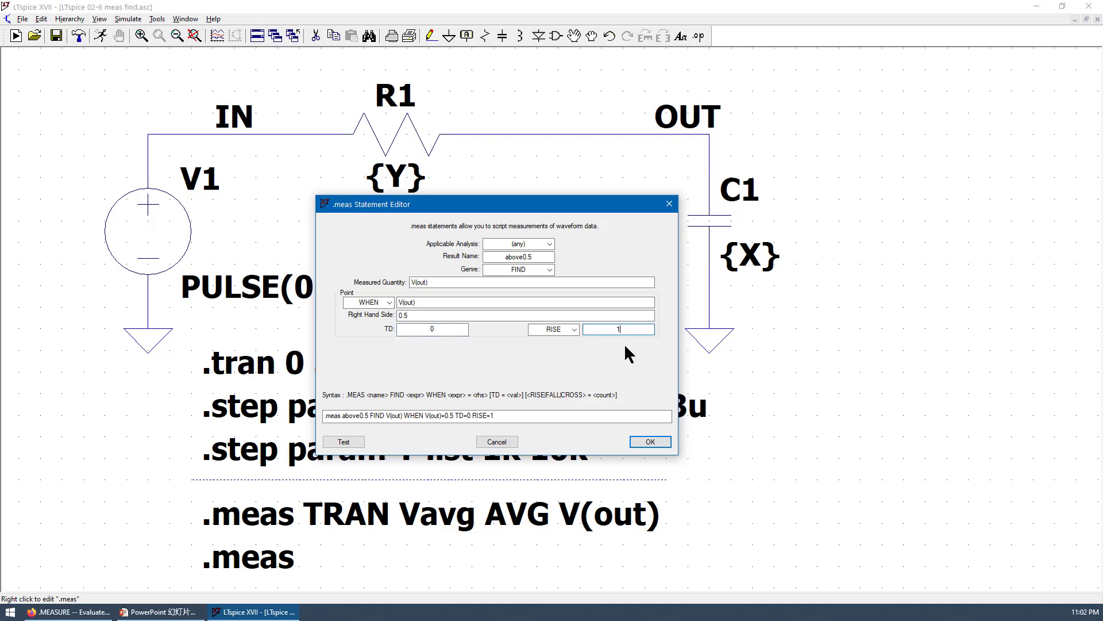
left_click(450, 416)
left_click_drag(471, 415, 320, 412)
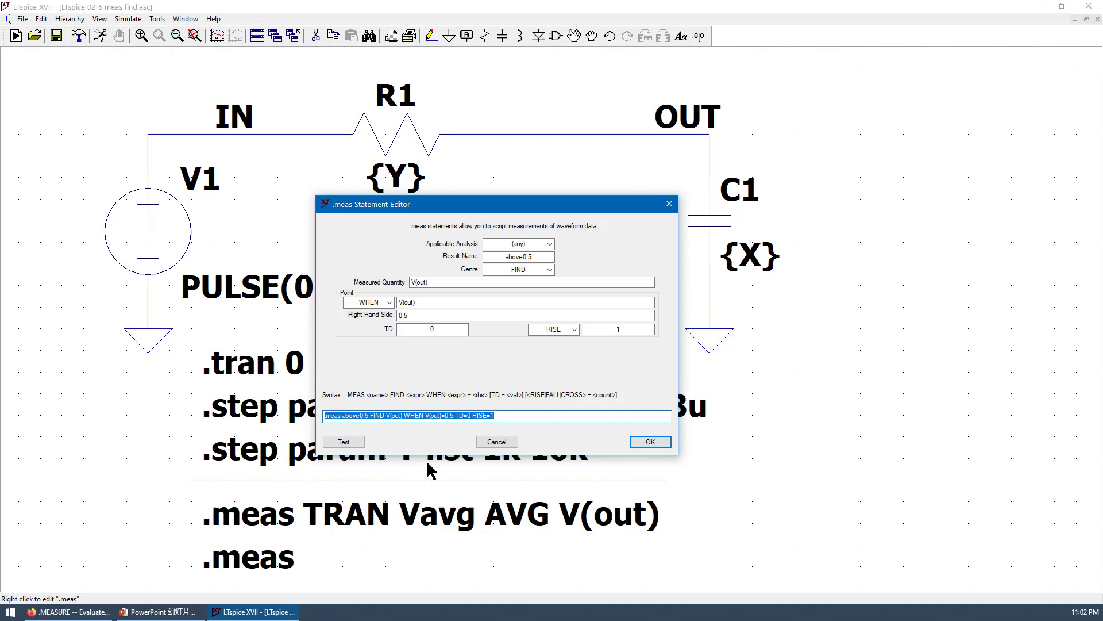
left_click(646, 442)
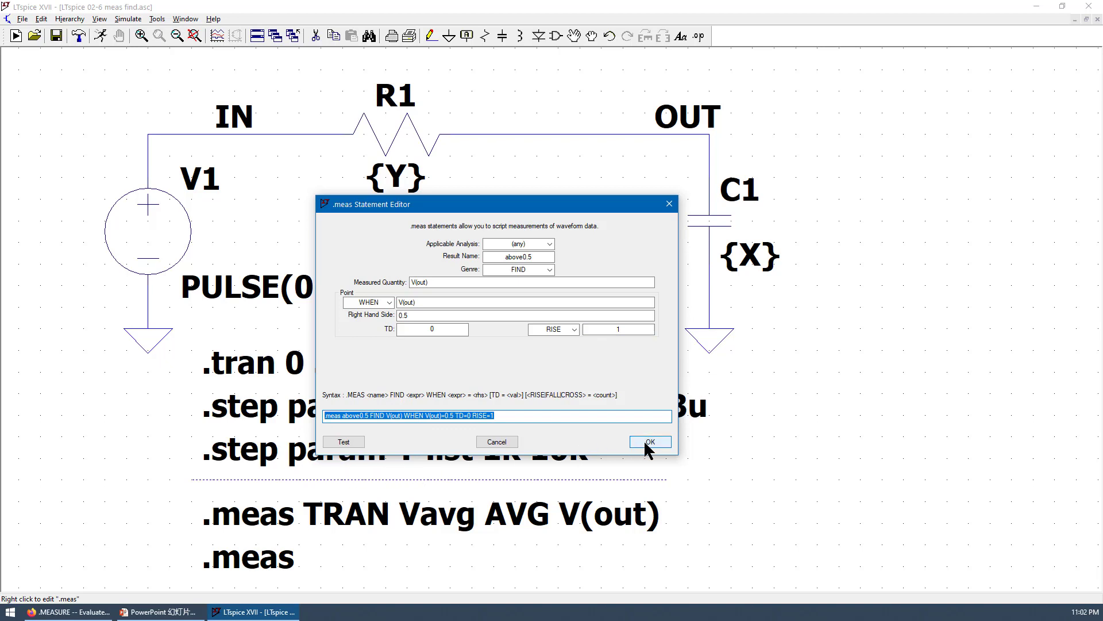
left_click(649, 441)
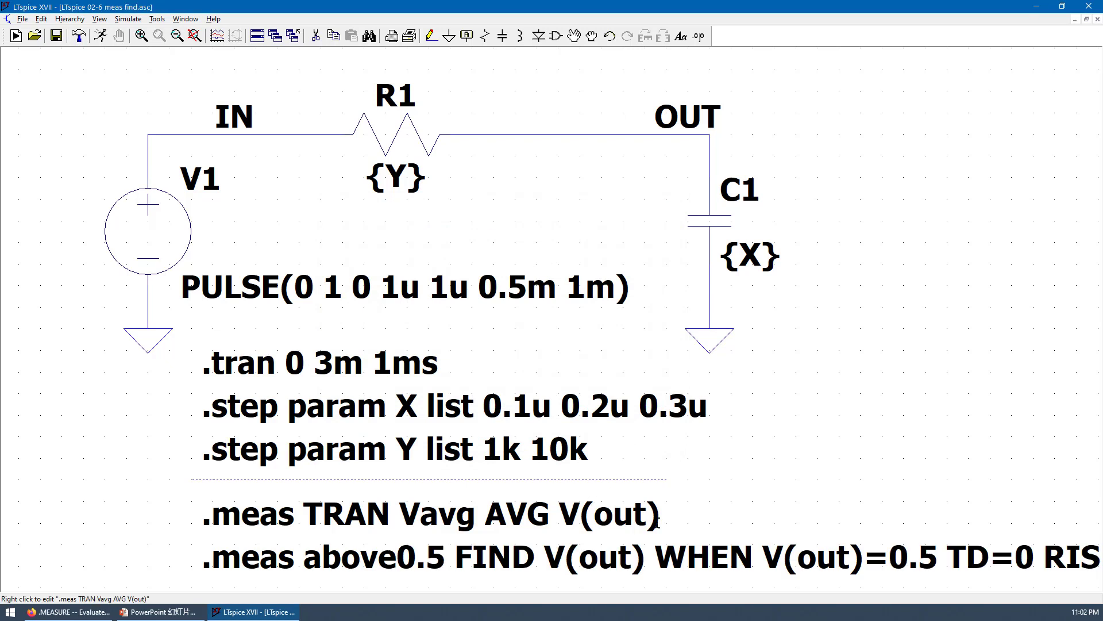
scroll(761, 442, "down", 1)
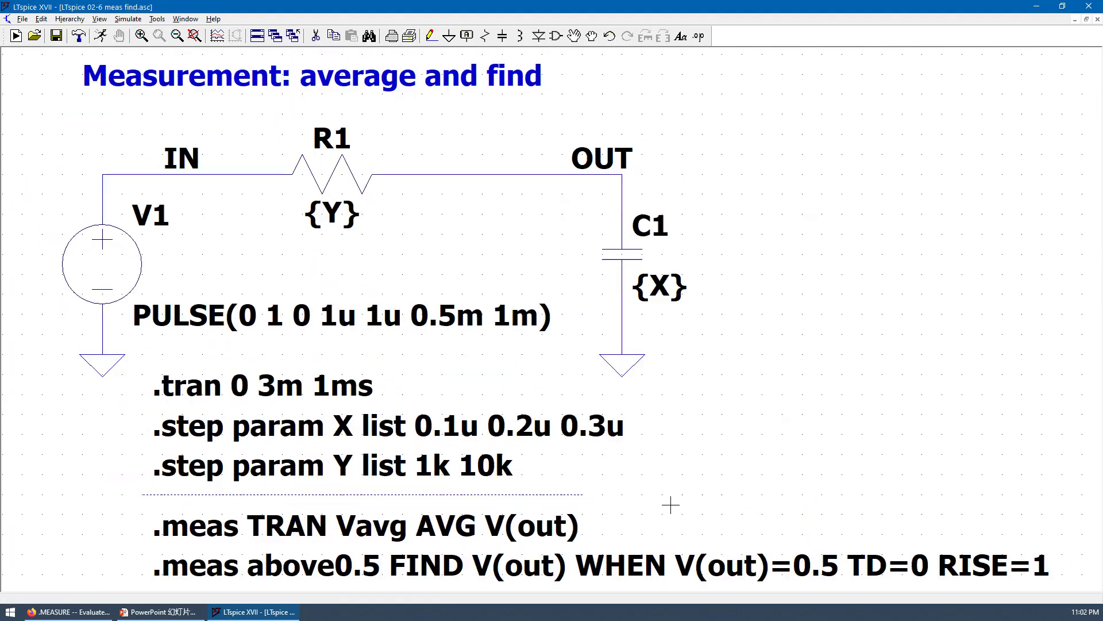
Run the simulation and move the SPICE Error Log beside the schematic.
left_click(102, 34)
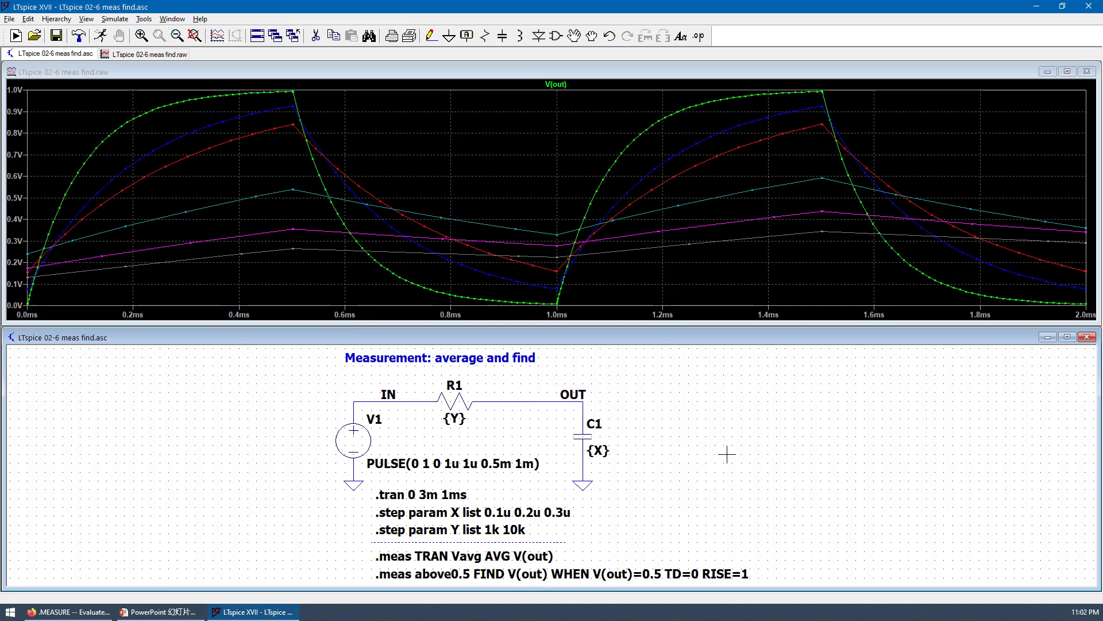
key("ctrl+l")
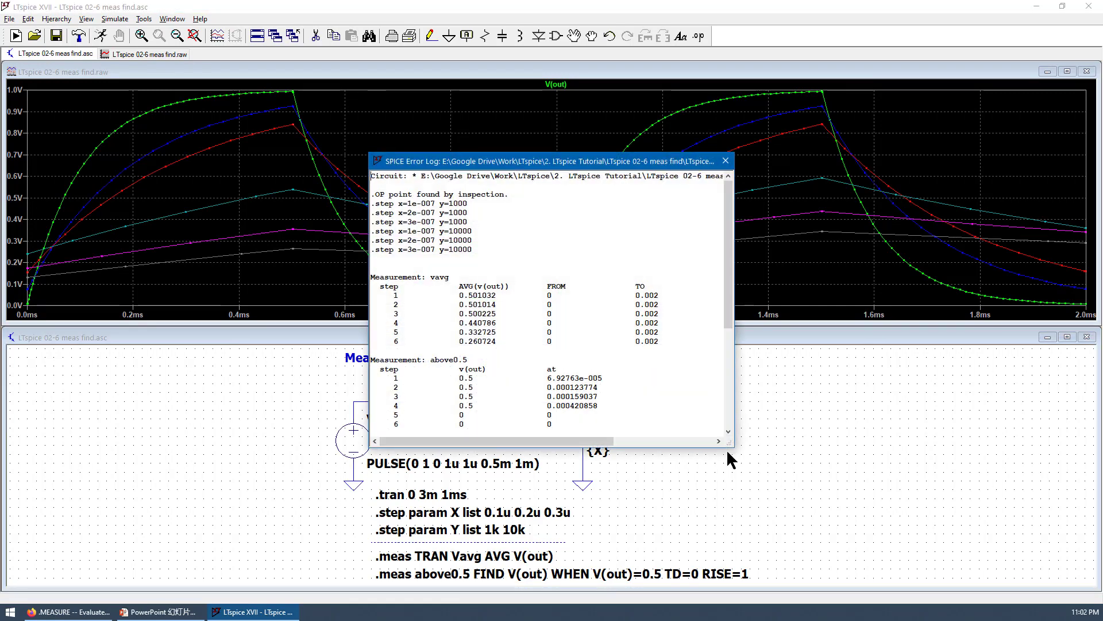
left_click(725, 160)
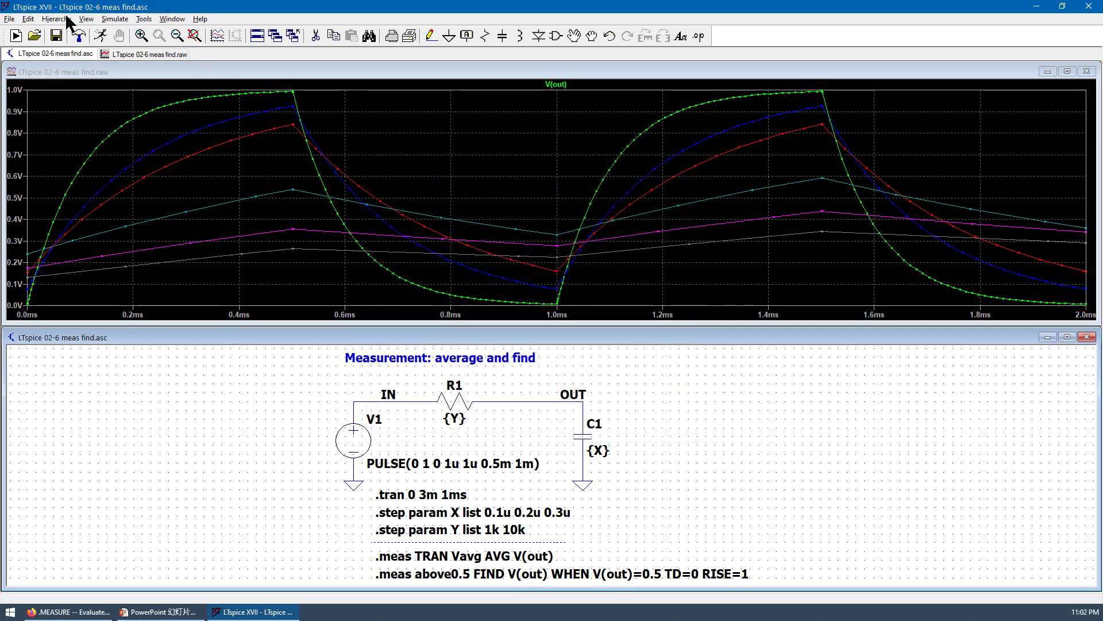
left_click(86, 19)
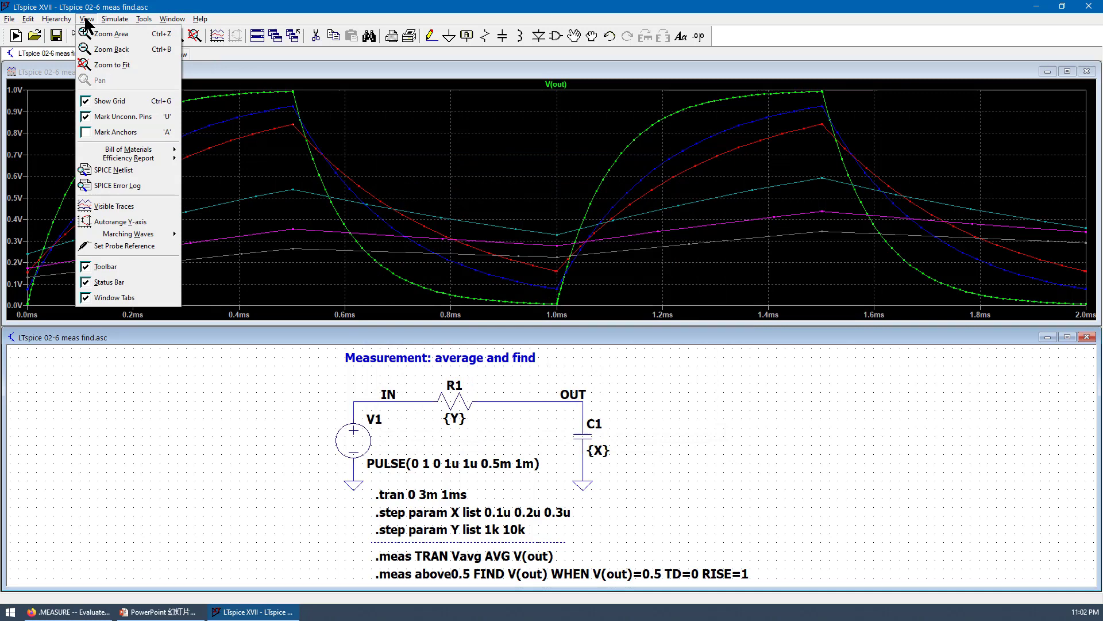
left_click(147, 186)
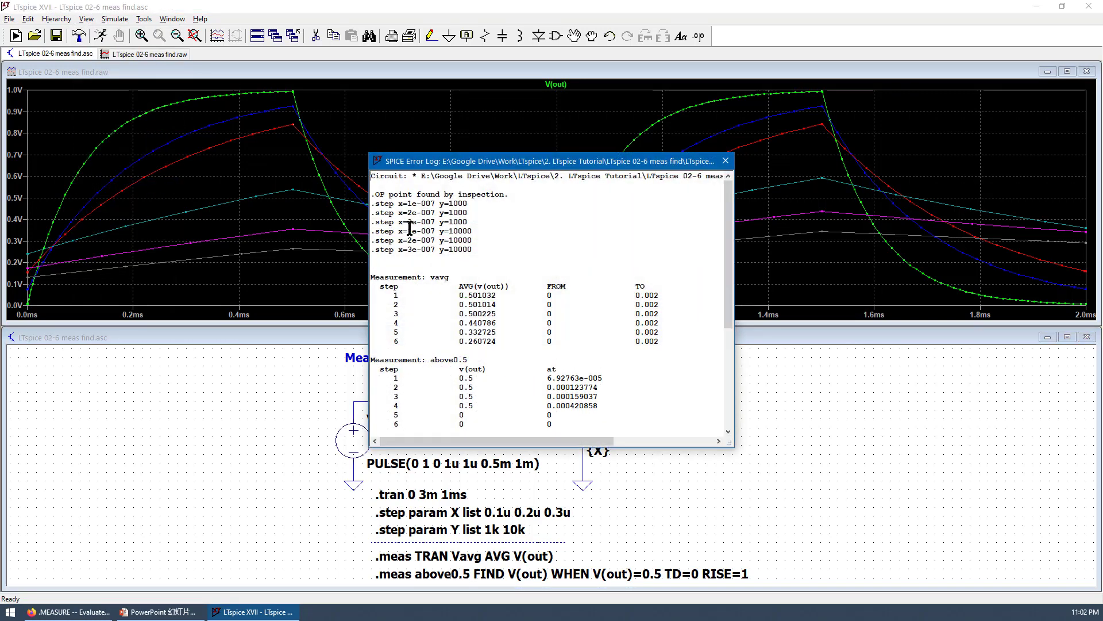
left_click_drag(570, 169, 784, 292)
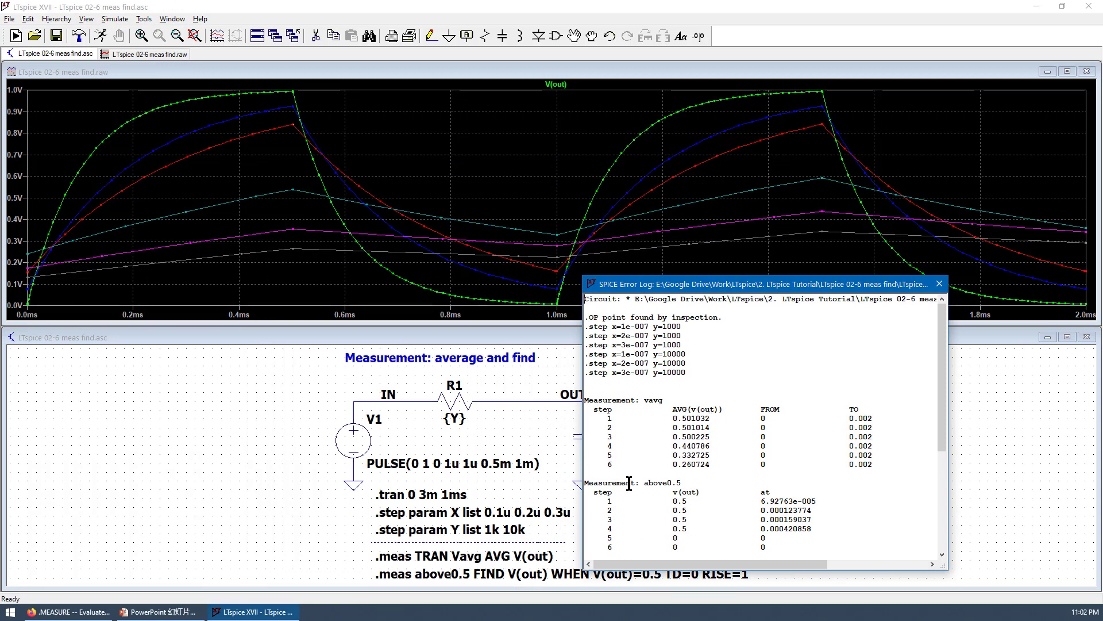
Highlight above0.5 results: steps 1–4 reach 0.5, steps 5–6 return 0; close the log.
double_click(657, 485)
left_click(698, 484)
scroll(733, 492, "down", 1)
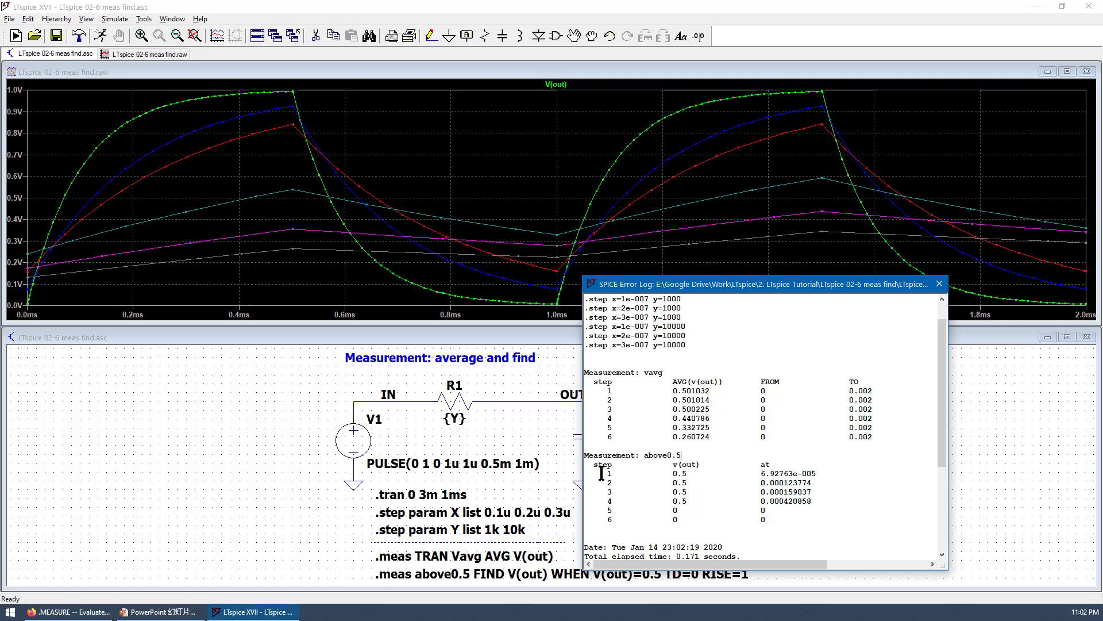
left_click_drag(812, 501, 577, 472)
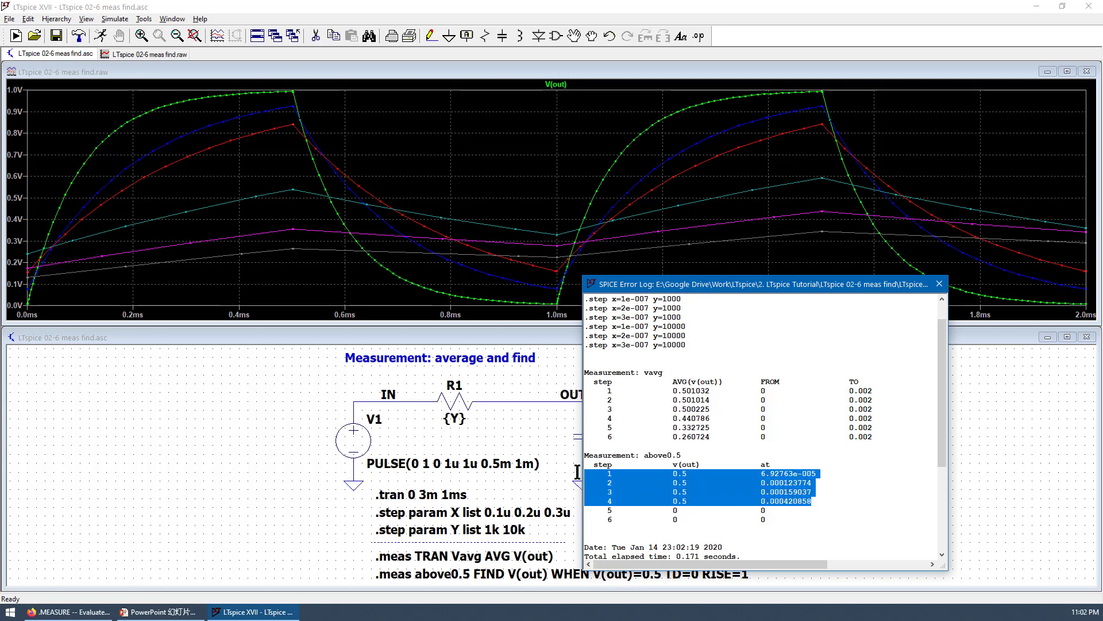
left_click(696, 493)
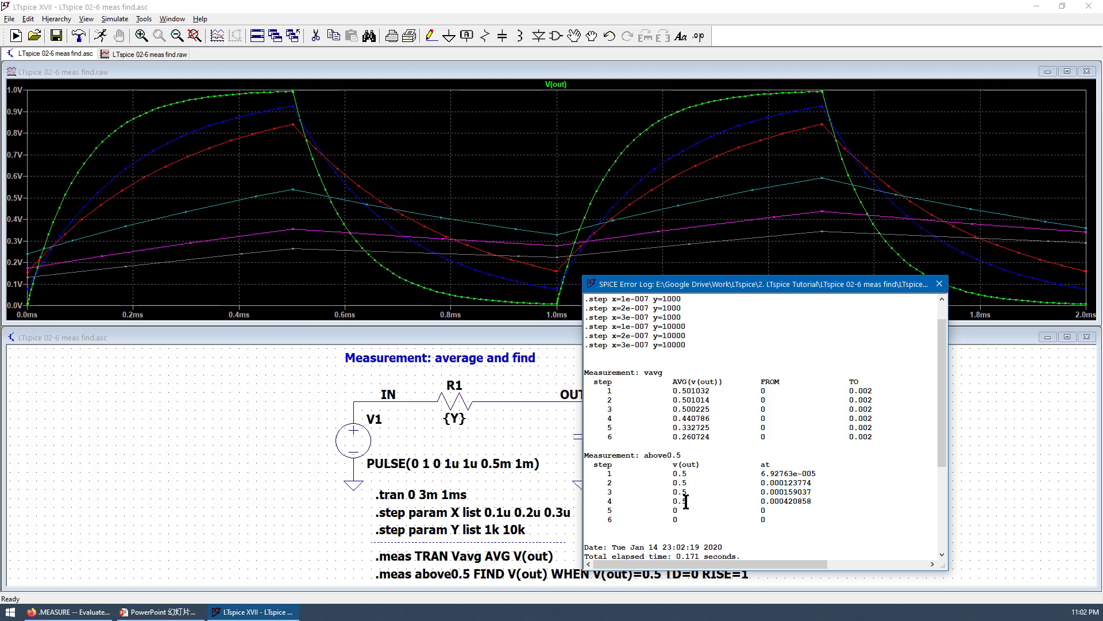
left_click_drag(815, 500, 667, 471)
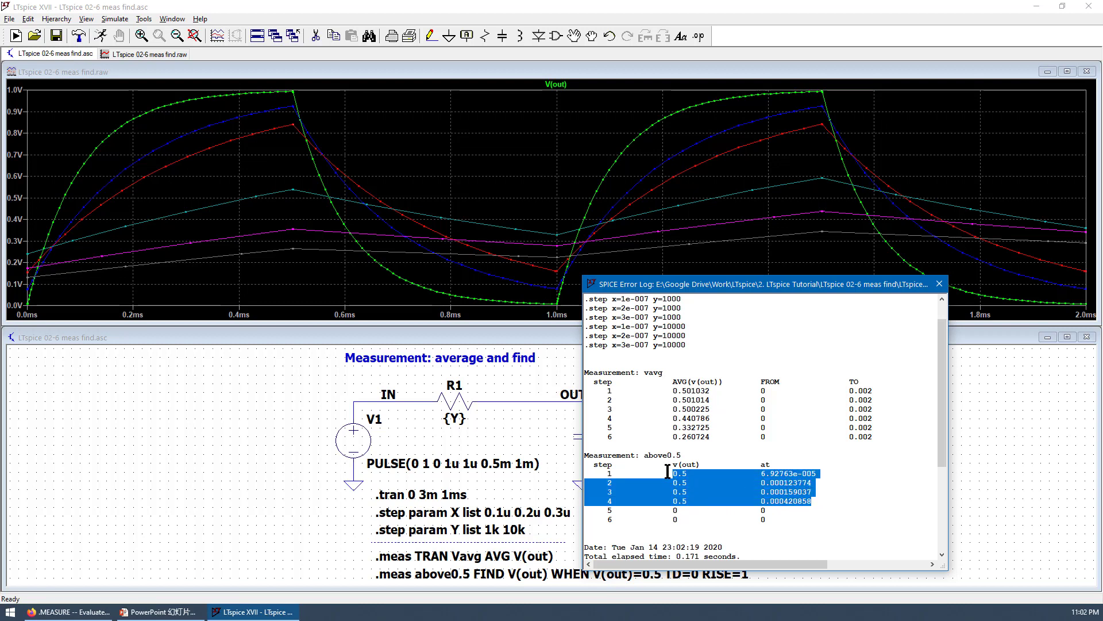
left_click(803, 497)
left_click_drag(605, 509, 815, 518)
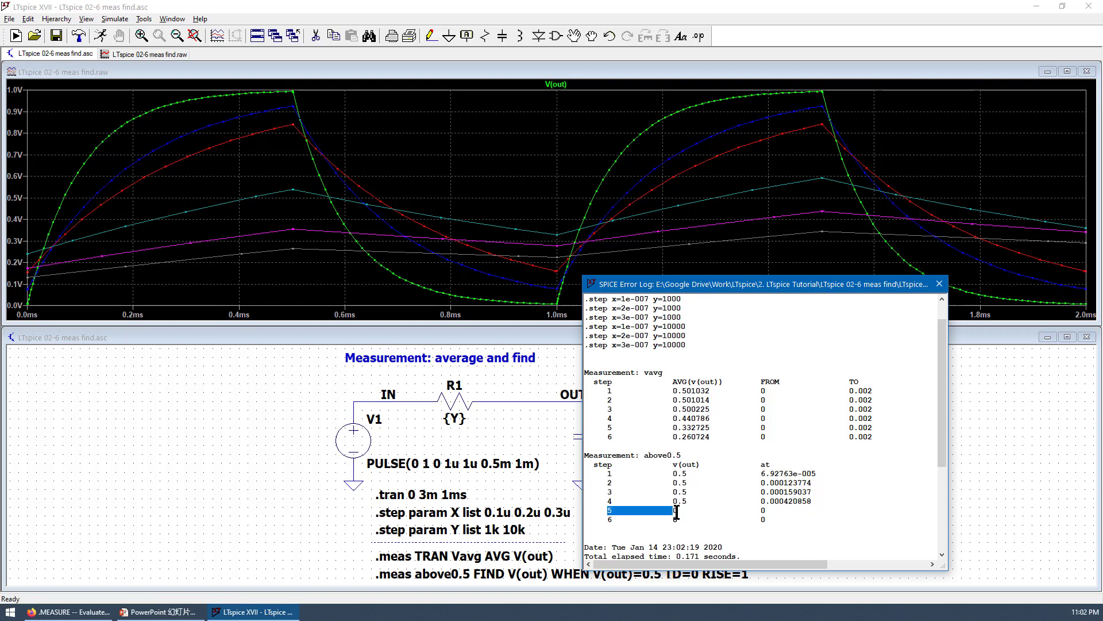
left_click(778, 519)
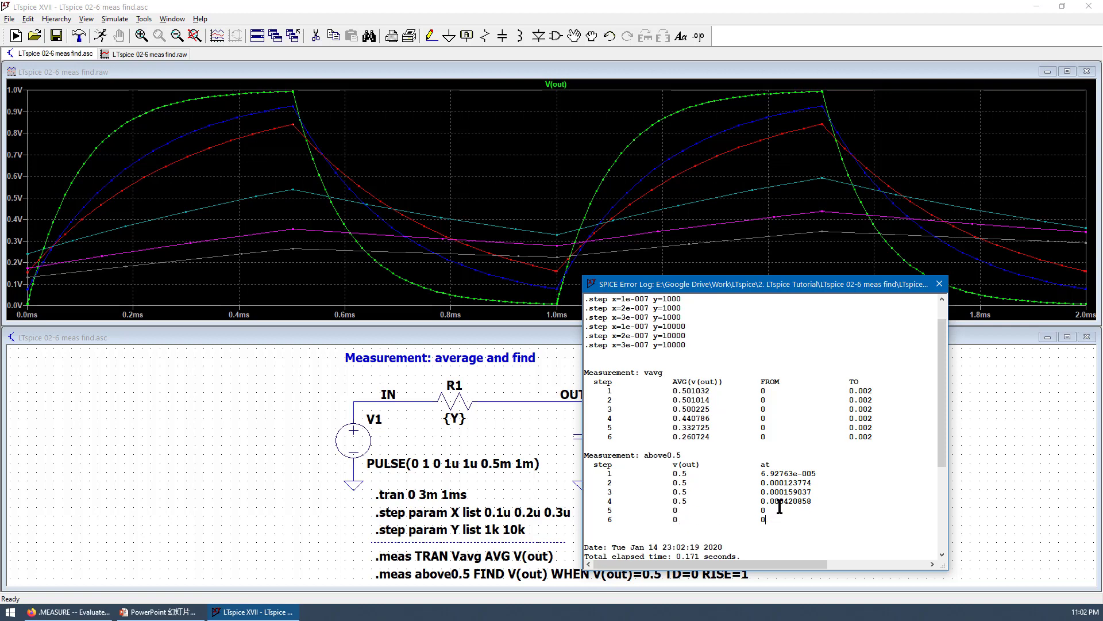
left_click(938, 283)
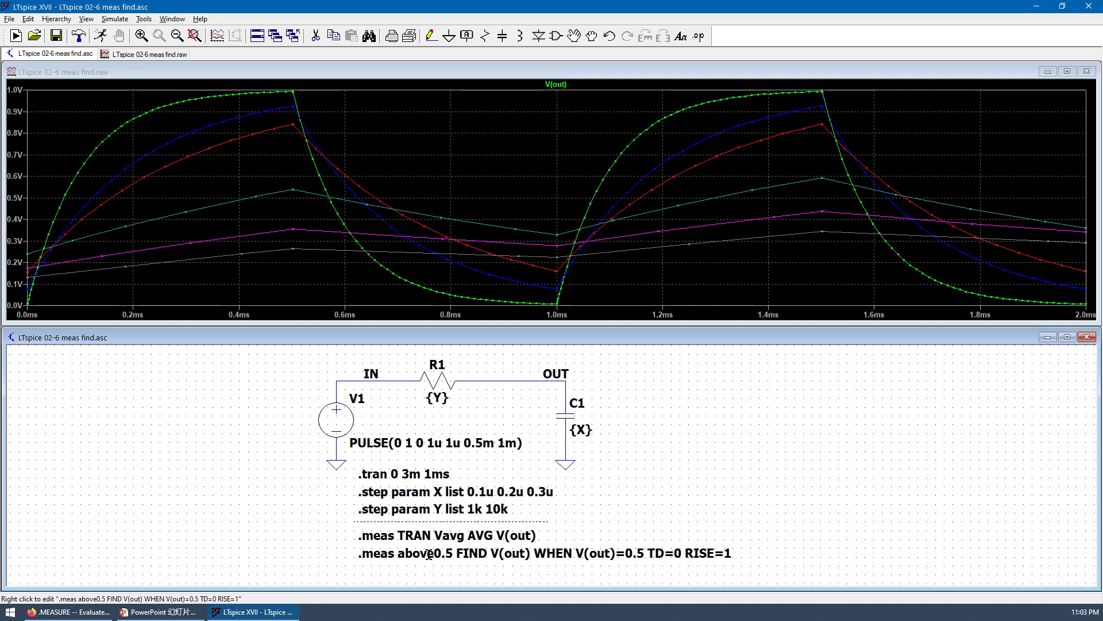
Reopen the above0.5 directive in the .meas Statement Editor and Test its per-step results.
right_click(391, 553)
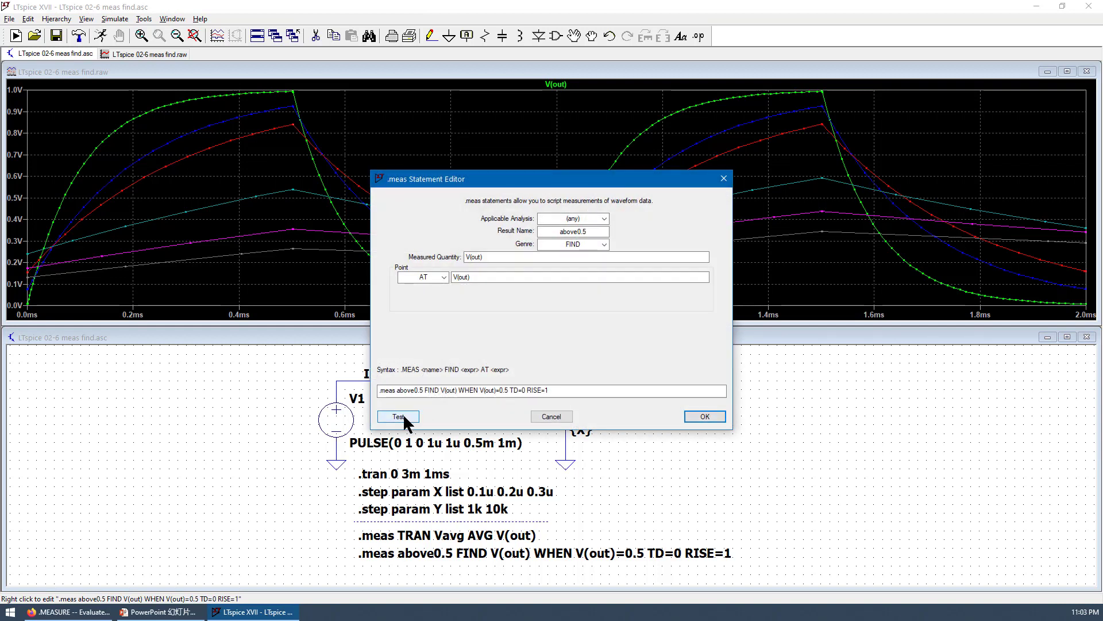
left_click(399, 416)
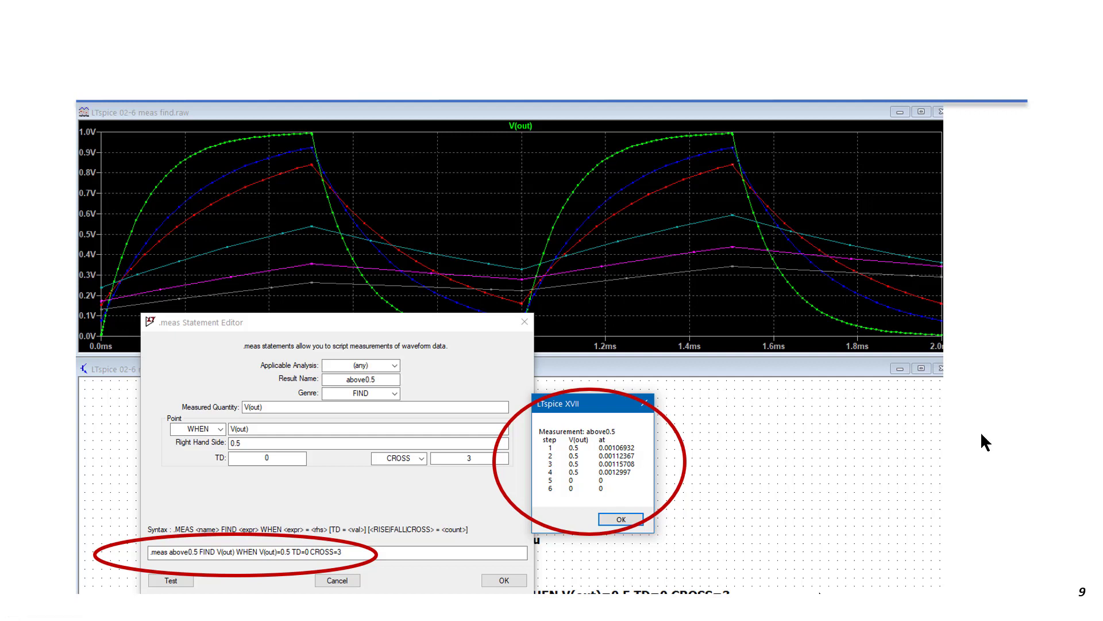
Advance past the full SPICE log slide to slide 11, the LTwiki Reference slide.
left_click(729, 384)
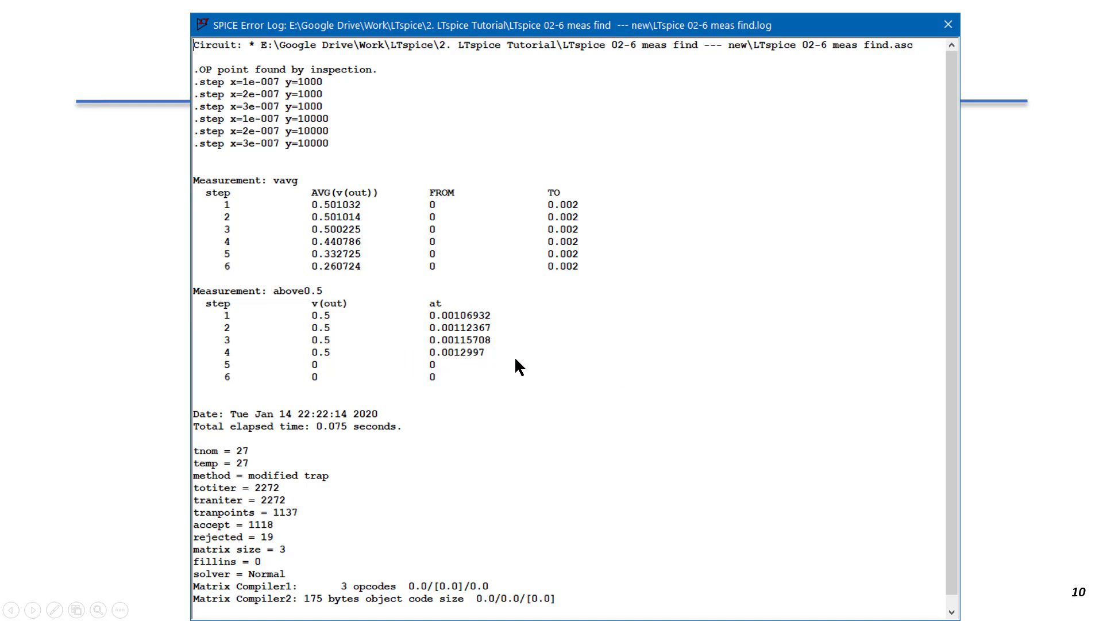
left_click(534, 344)
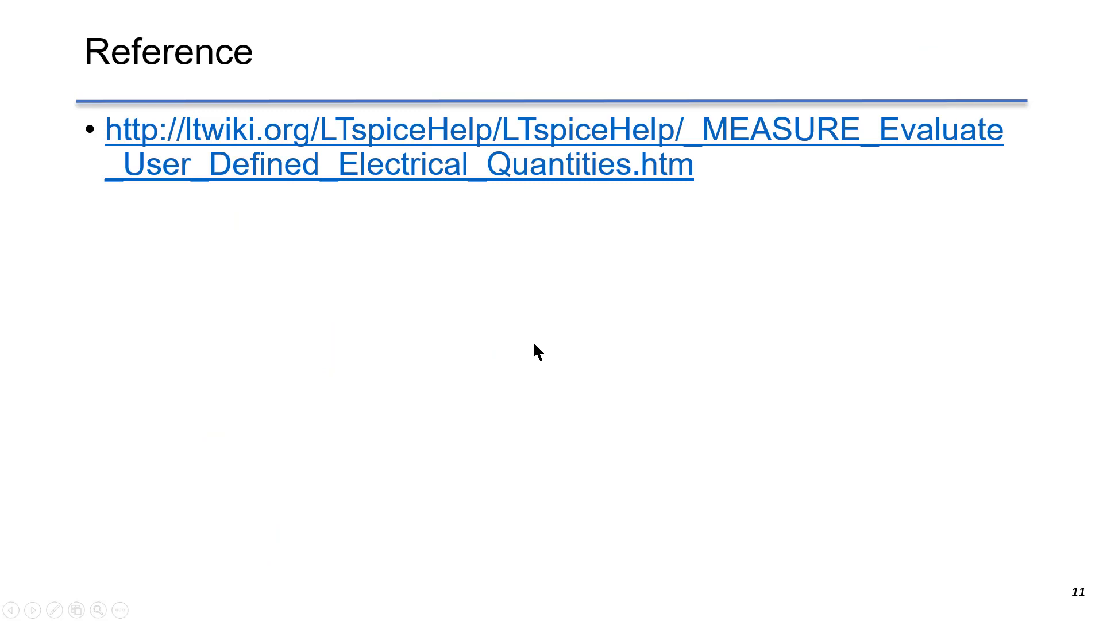